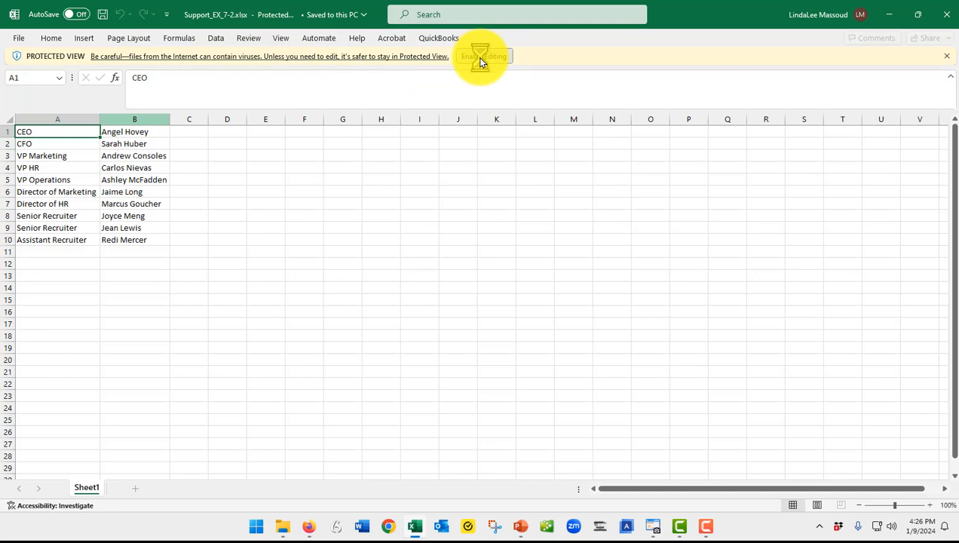
Save a copy of the workbook in the Module 7 folder under the name IL_EX_7_Staff
left_click(930, 505)
left_click(930, 506)
left_click(930, 505)
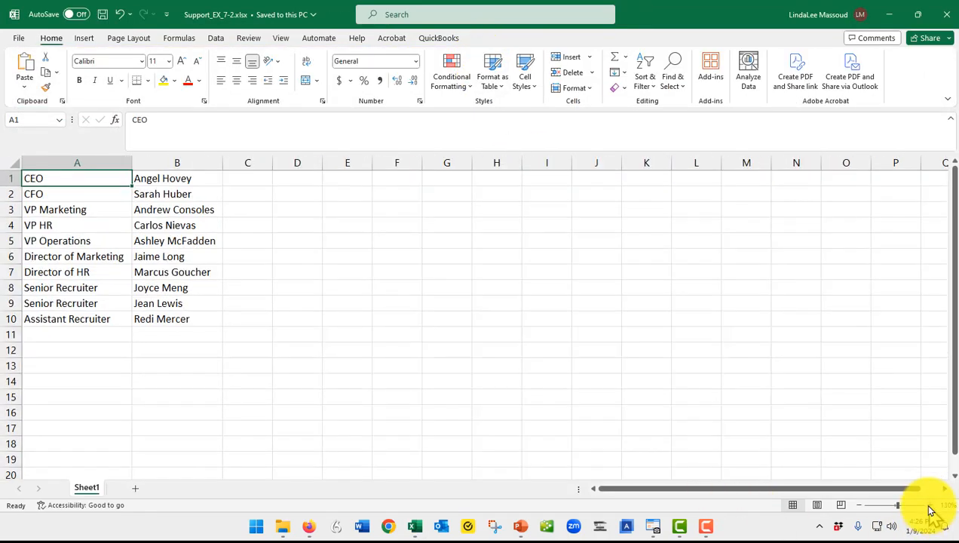
left_click(20, 39)
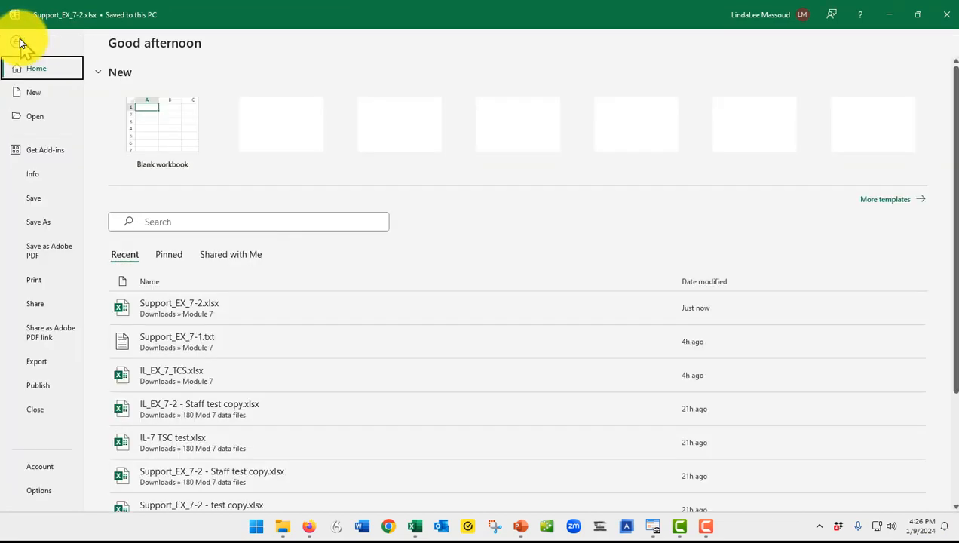
left_click(37, 223)
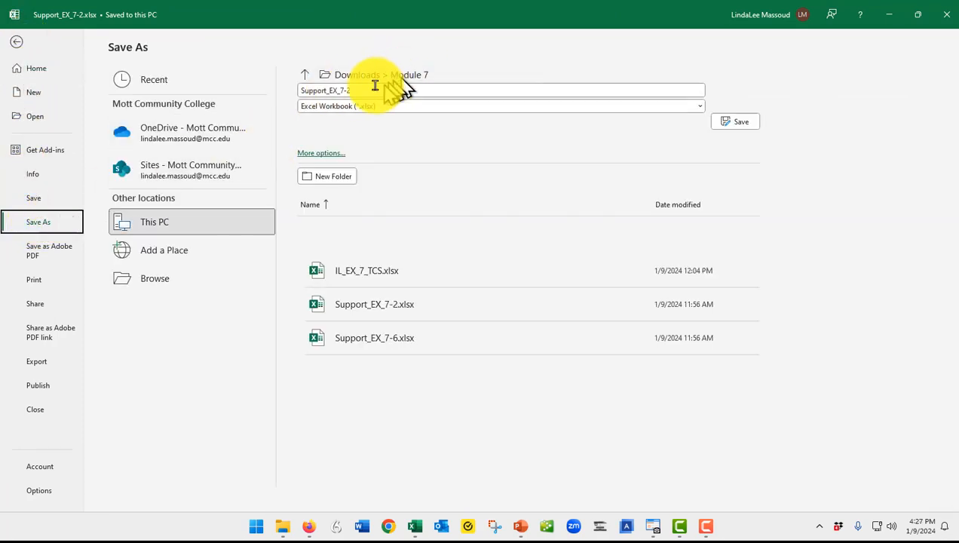
left_click(360, 90)
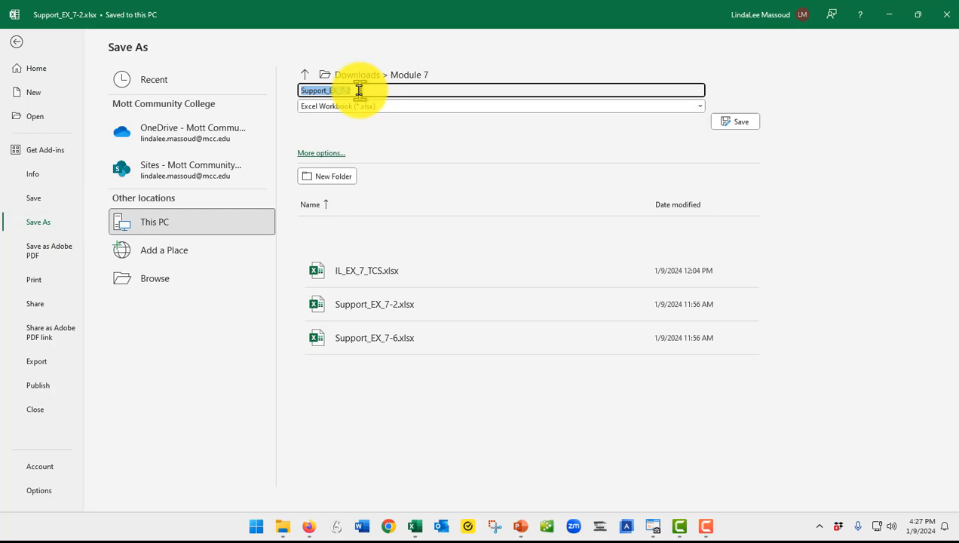
left_click(360, 90)
key("BackSpace")
key("BackSpace")
key("BackSpace")
key("BackSpace")
key("BackSpace")
key("BackSpace")
key("BackSpace")
key("BackSpace")
key("BackSpace")
key("BackSpace")
key("BackSpace")
key("BackSpace")
key("BackSpace")
type("IL_EX_7_Stu")
key("Return")
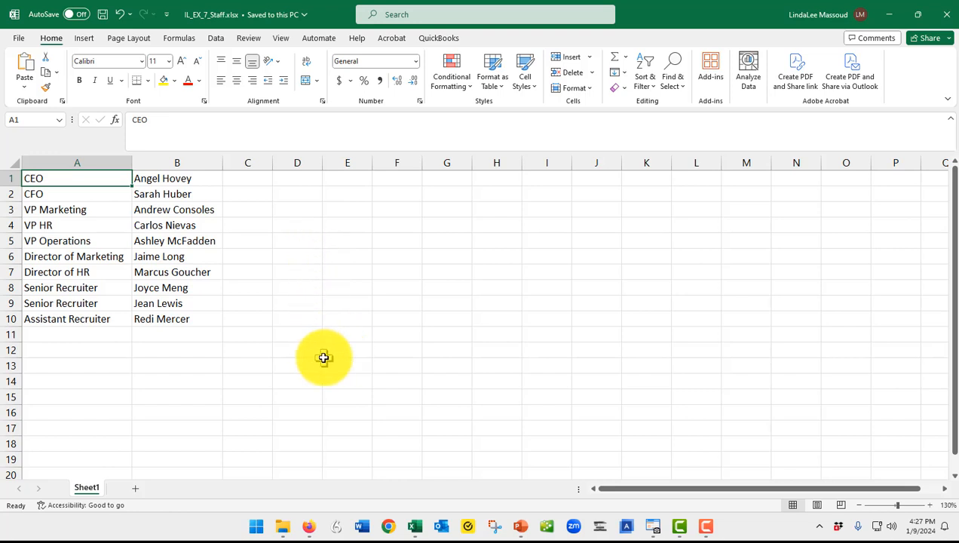
Open the IL_EX_7_TCS.xlsx workbook from the recent files and enable its external data connections
left_click(18, 38)
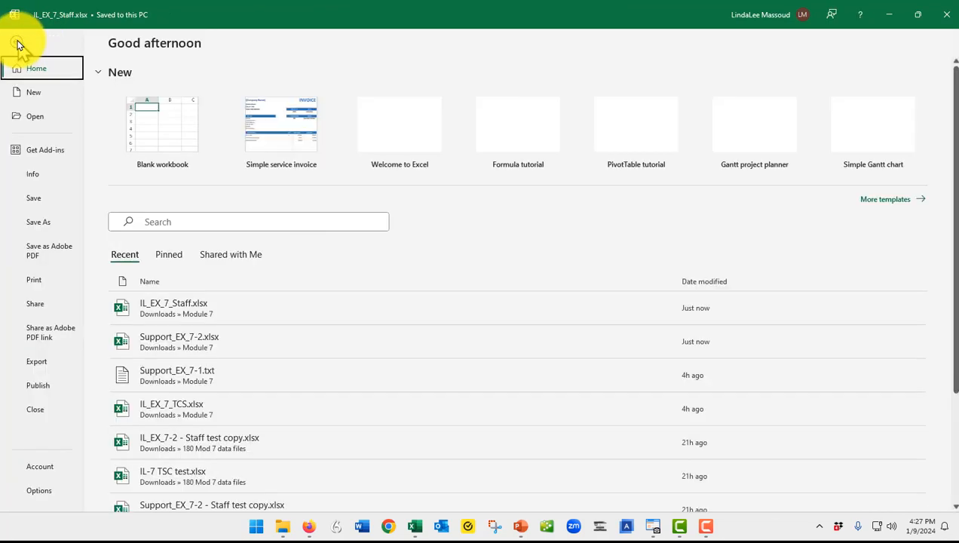
left_click(36, 120)
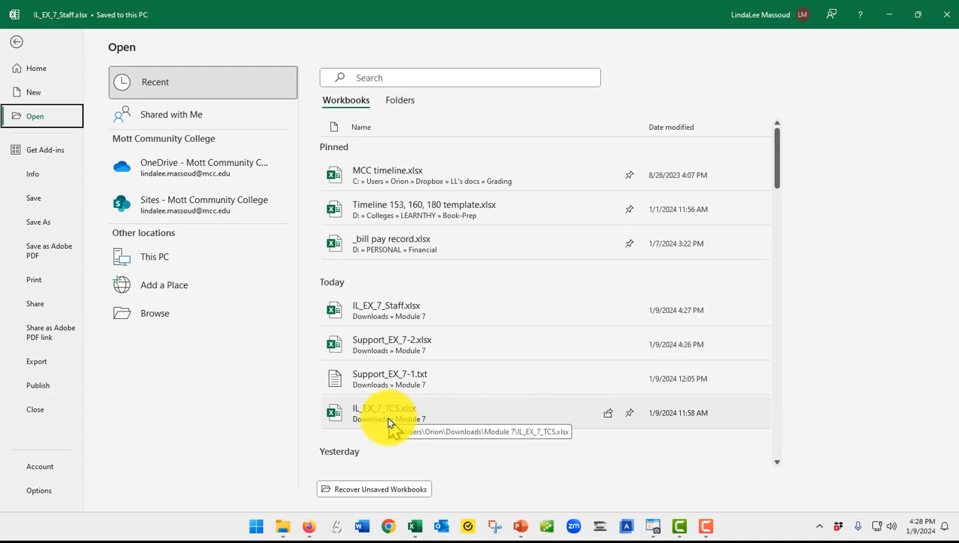
left_click(389, 422)
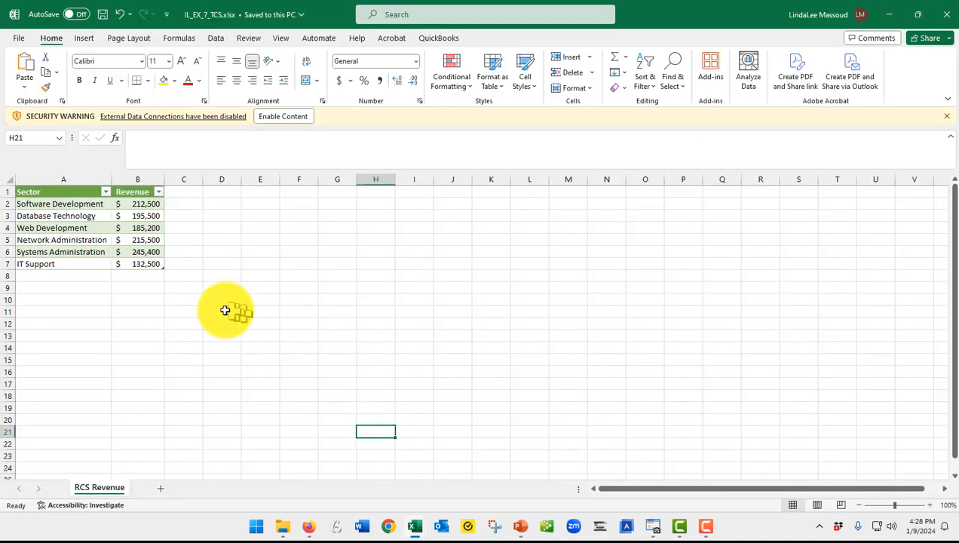
left_click(283, 117)
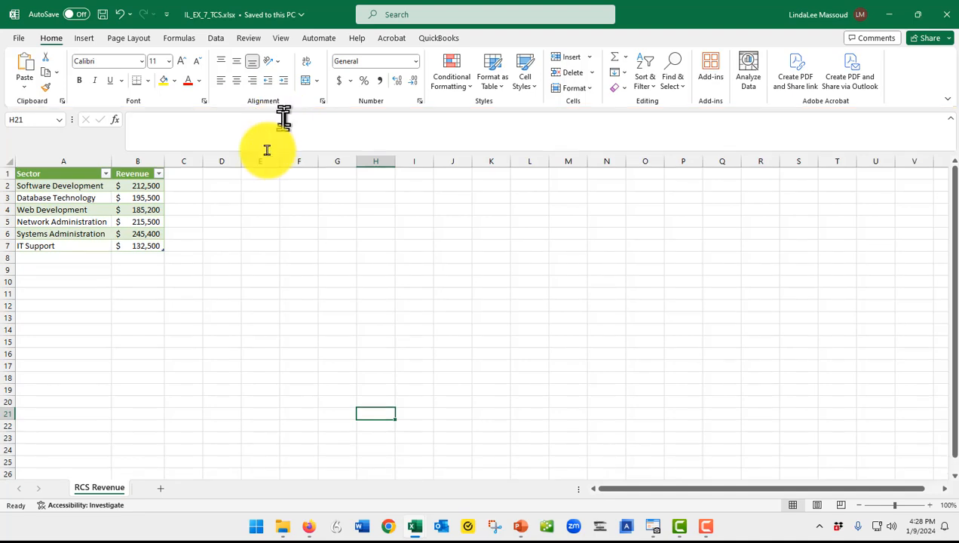
Import Sheet1 of the IL_EX_7_Staff.xlsx workbook as a data source and open it for transformation in Power Query
left_click(928, 506)
left_click(928, 507)
left_click(928, 507)
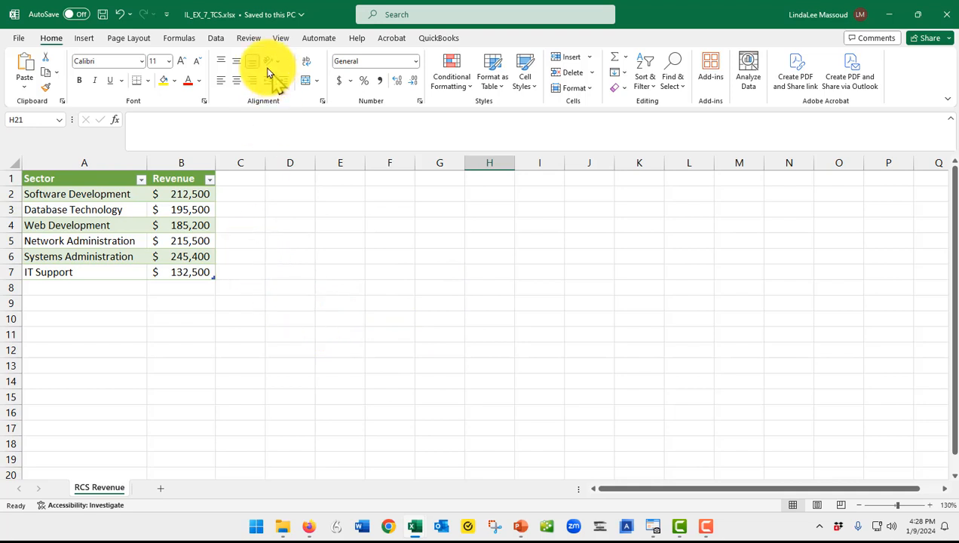
left_click(219, 39)
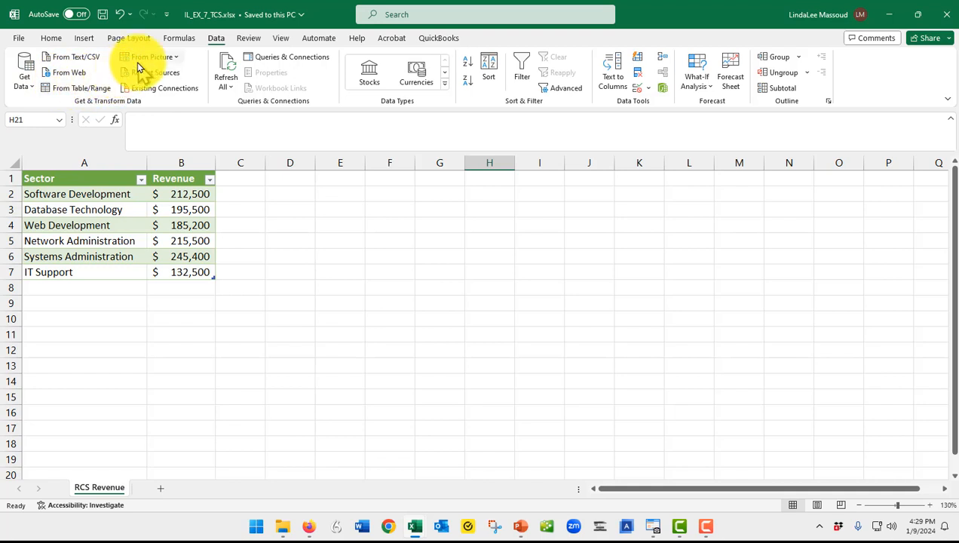
left_click(29, 88)
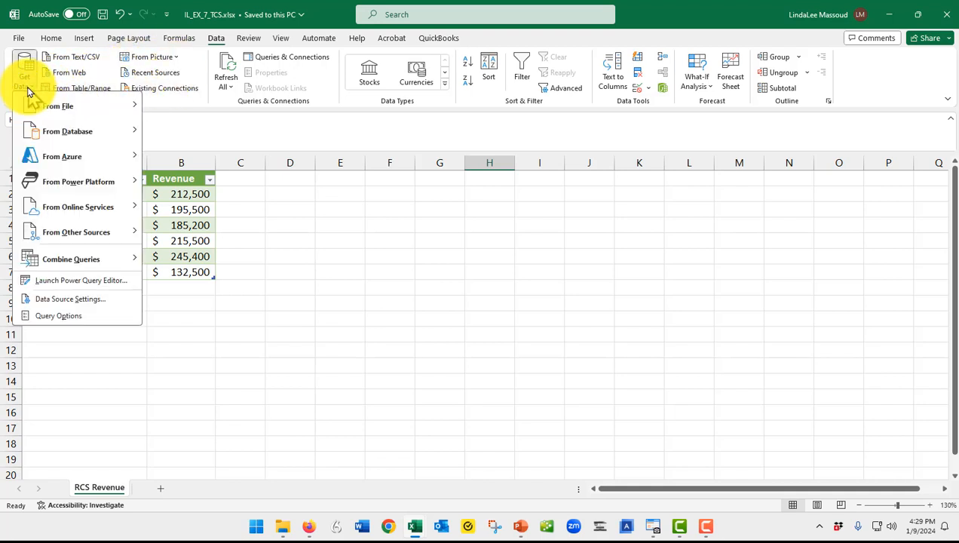
mouse_move(64, 105)
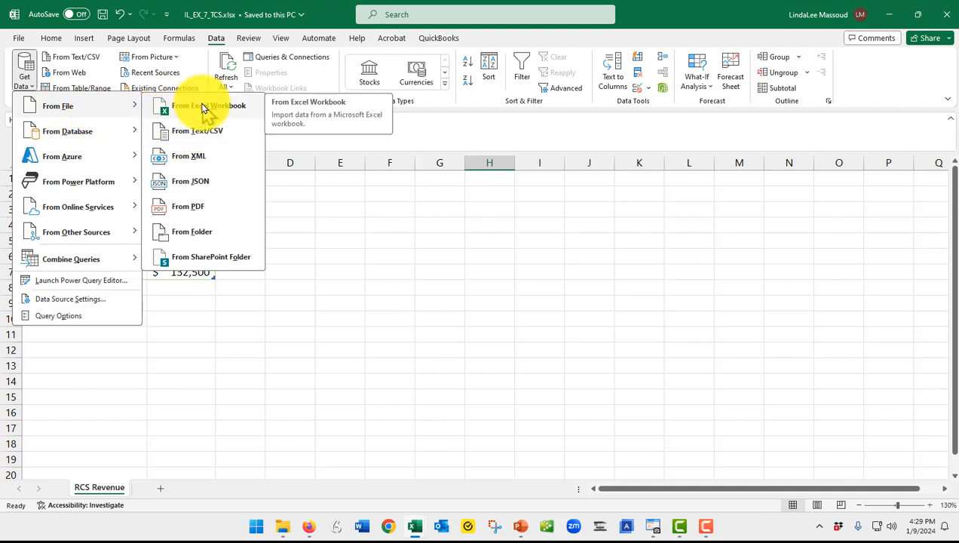
left_click(202, 107)
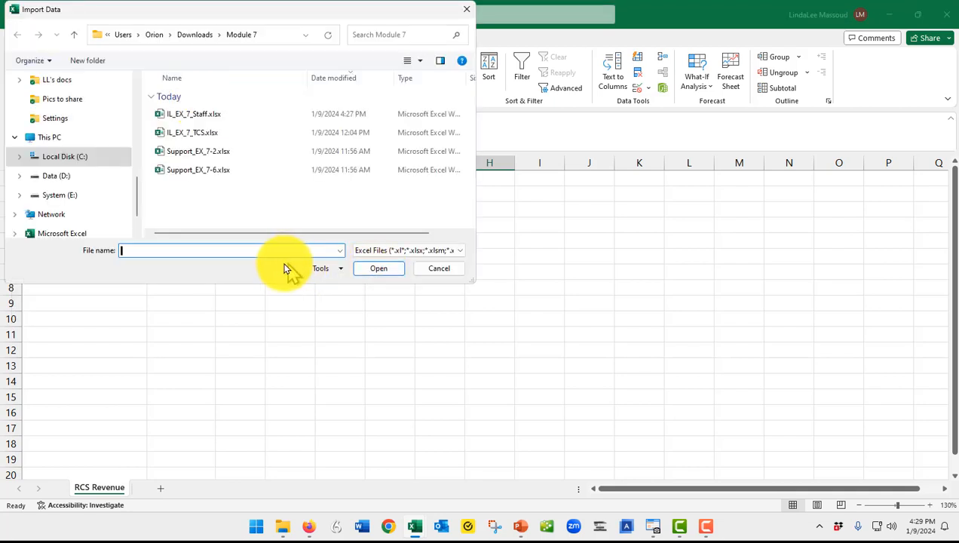
double_click(183, 115)
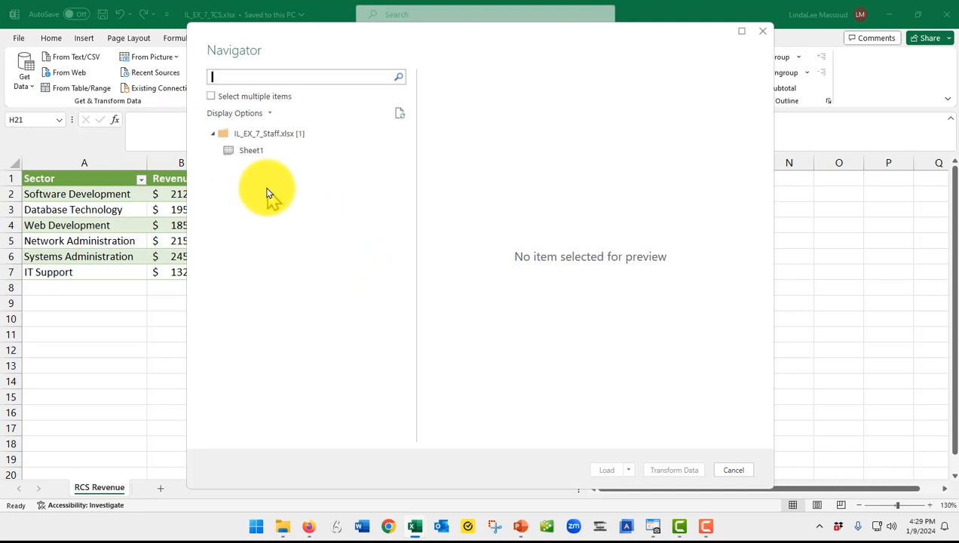
left_click(249, 152)
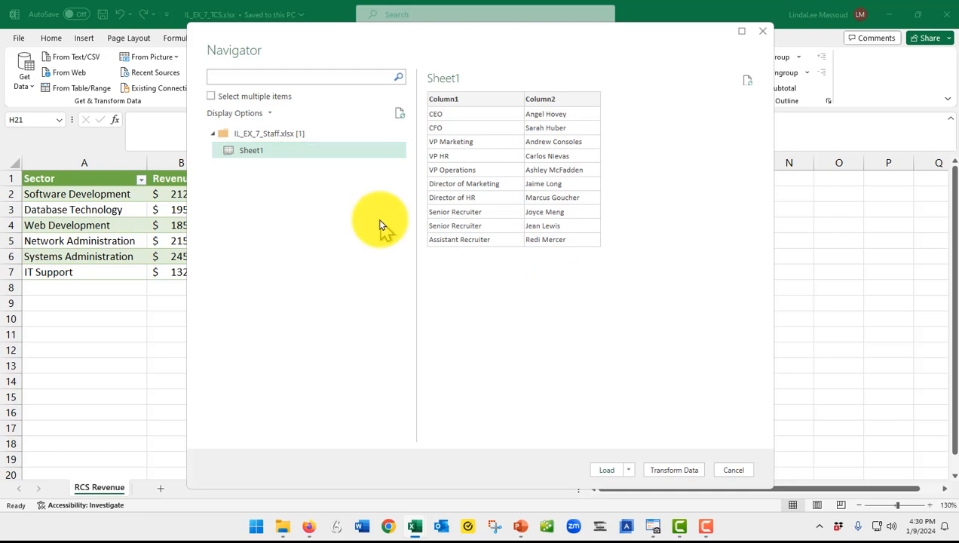
left_click(674, 472)
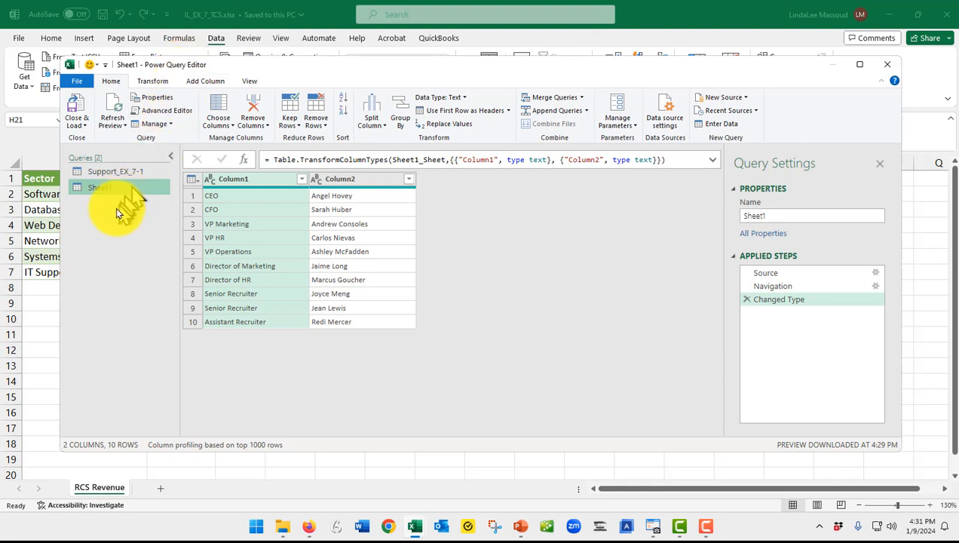
Rename the Sheet1 query as TCS Staff
left_click_drag(105, 192, 100, 193)
double_click(100, 189)
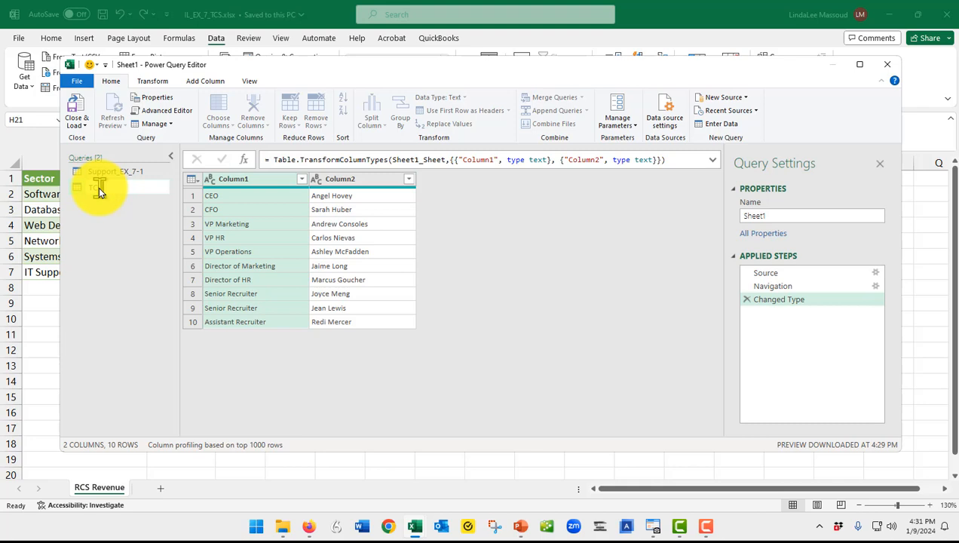
key("Return")
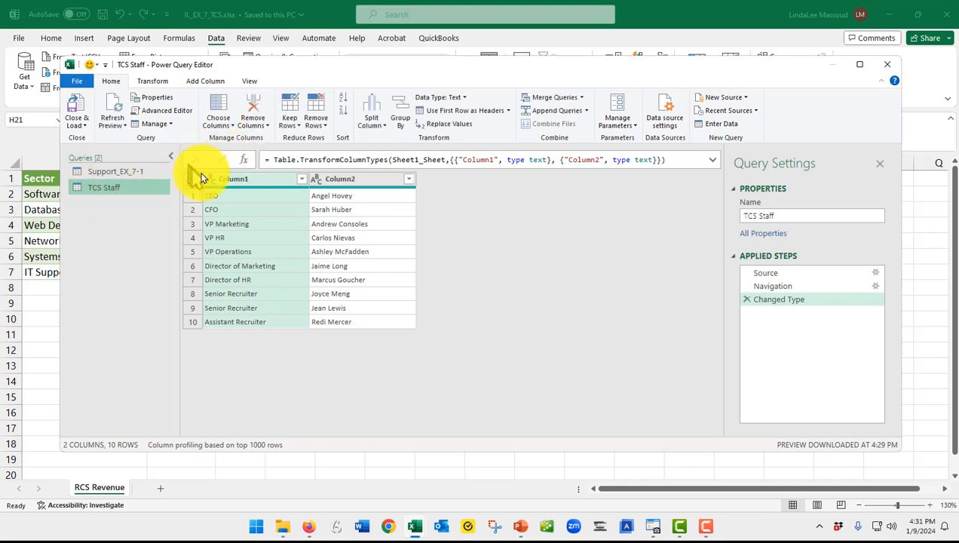
Rename the query's Column1 header to Position and its Column2 header to Employee
double_click(236, 178)
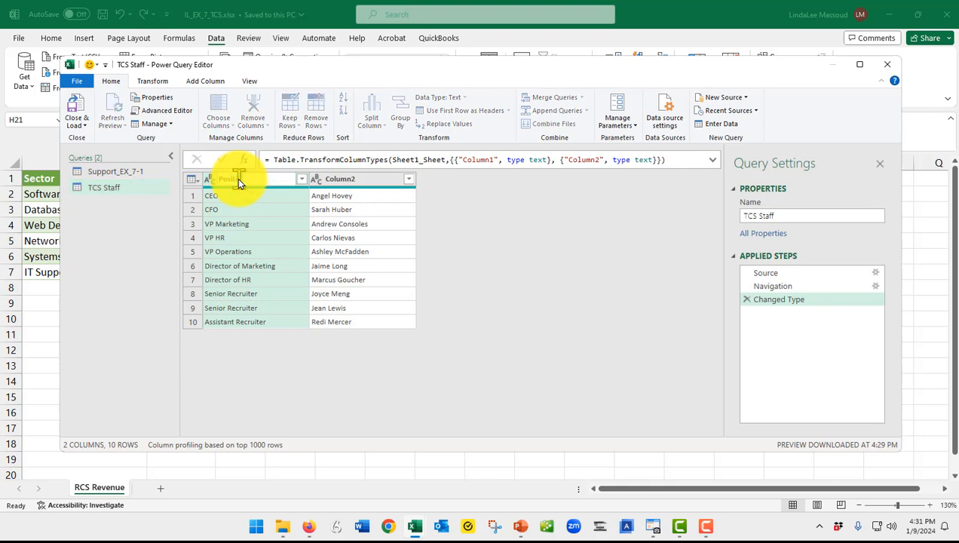
type("Position")
key("Return")
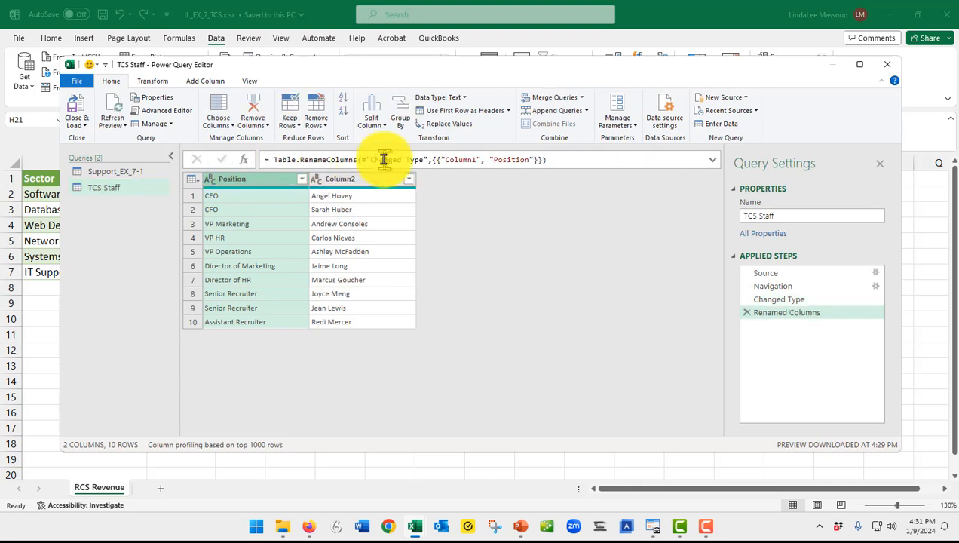
double_click(343, 181)
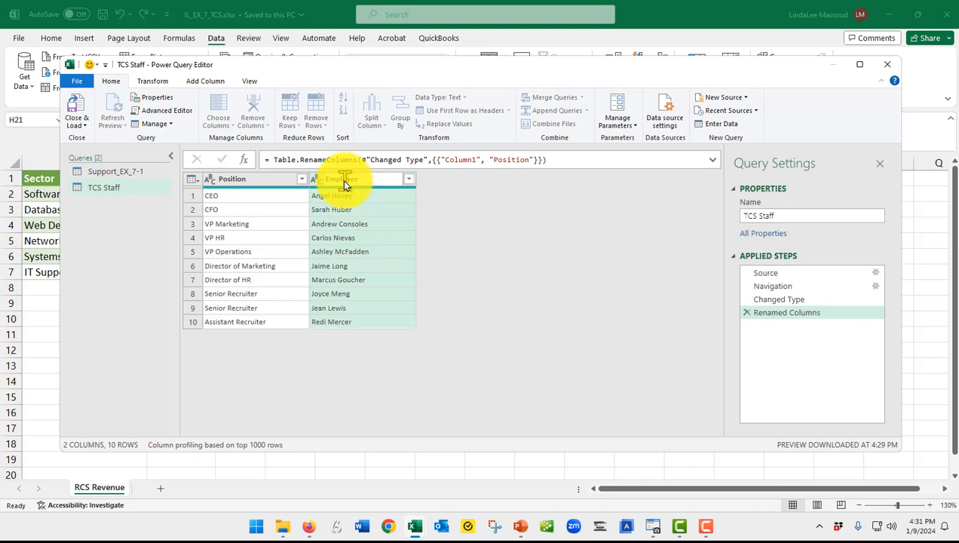
type("Employee")
key("Return")
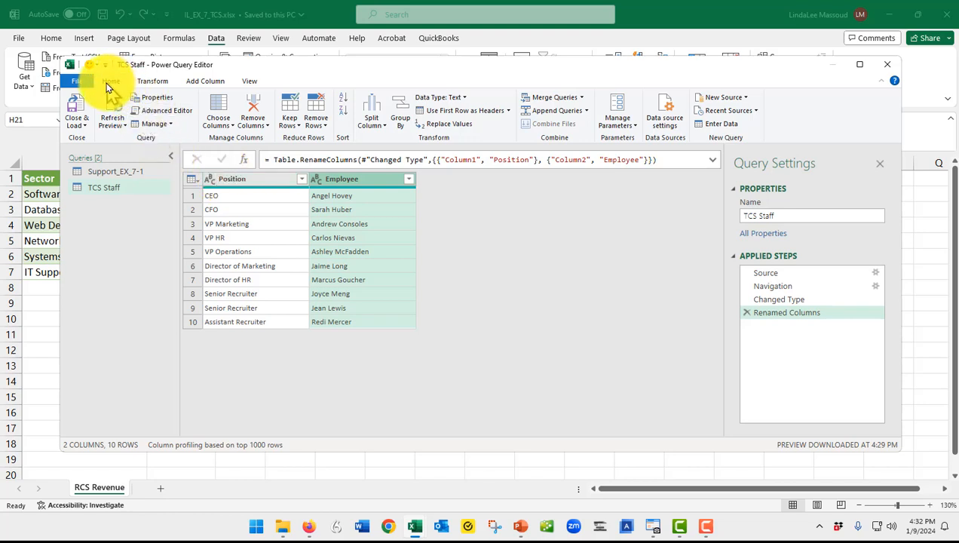
Close Power Query and load the TCS Staff data into a new worksheet, then hide the list of queries and connections
left_click(76, 113)
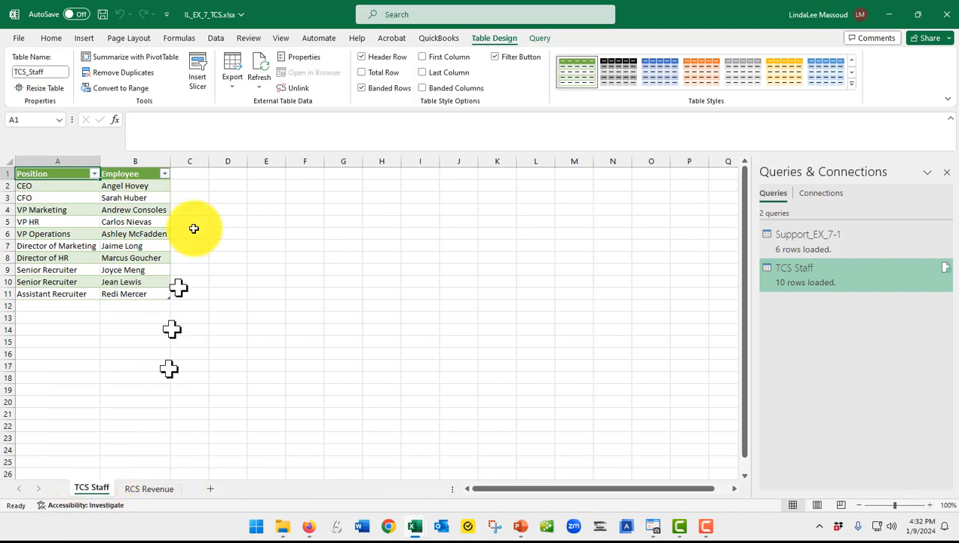
left_click(190, 197)
left_click(214, 17)
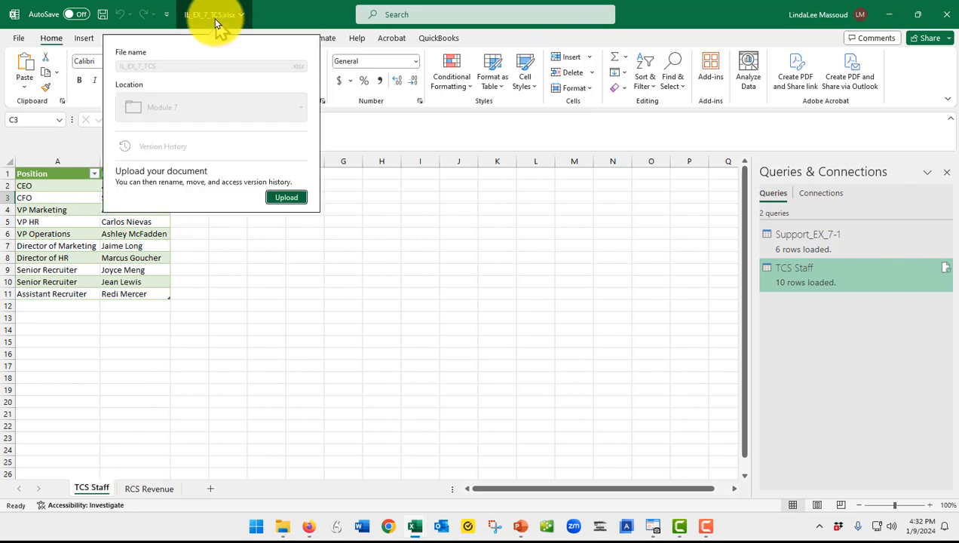
key("Escape")
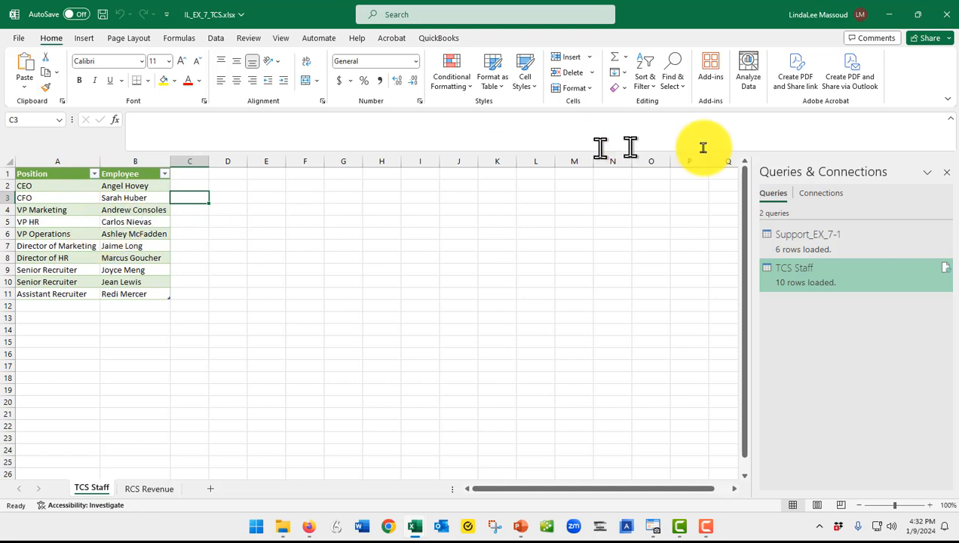
left_click(948, 176)
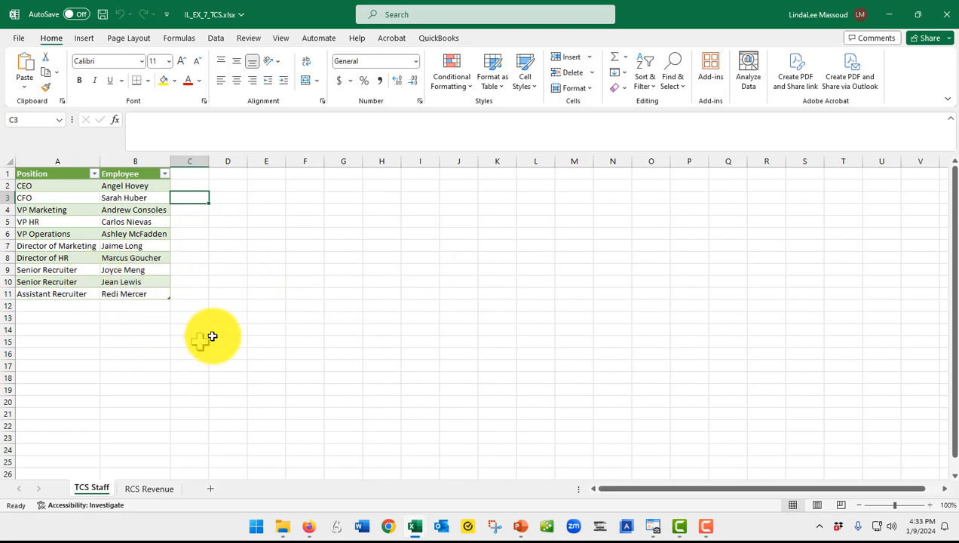
In the IL_EX_7_Staff workbook, replace the VP Operations employee's last name in cell B5 with the new surname
mouse_move(415, 530)
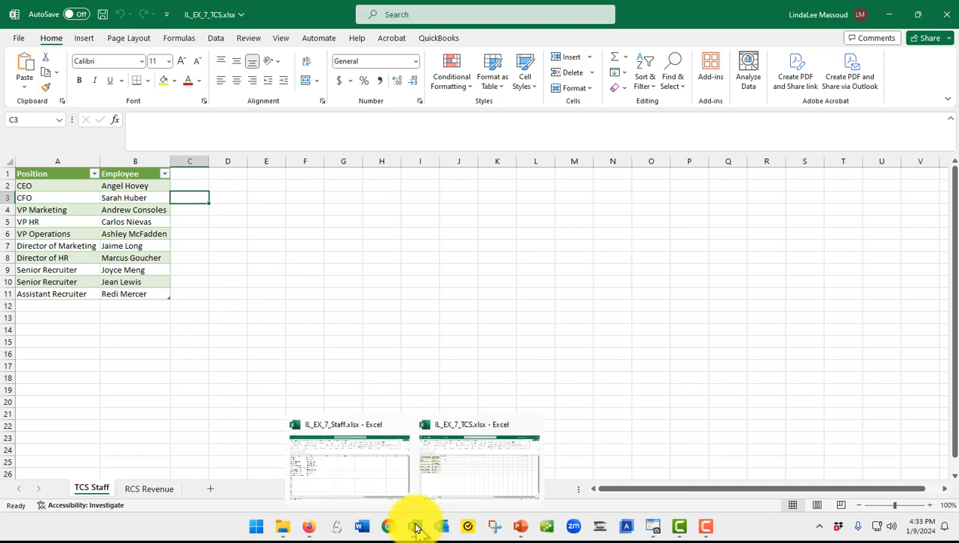
left_click(350, 477)
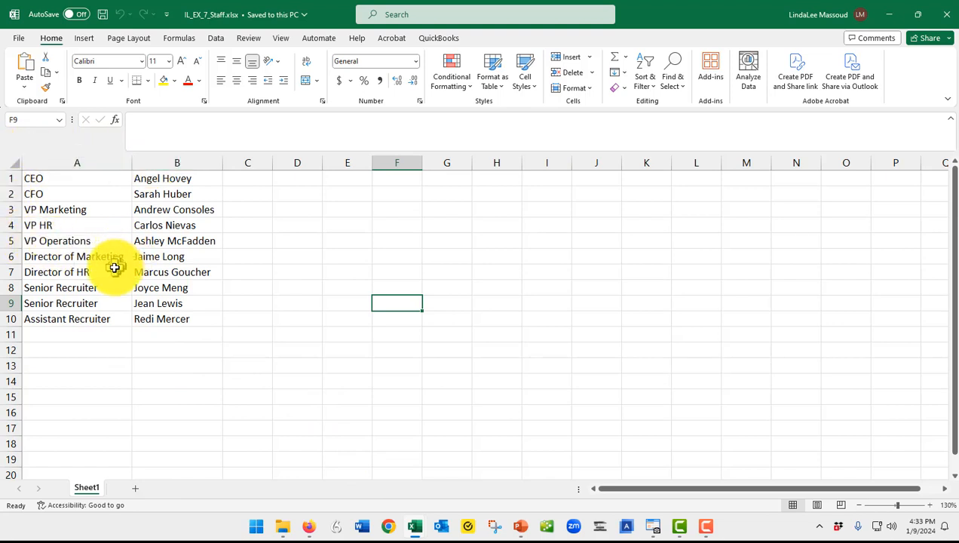
left_click(169, 242)
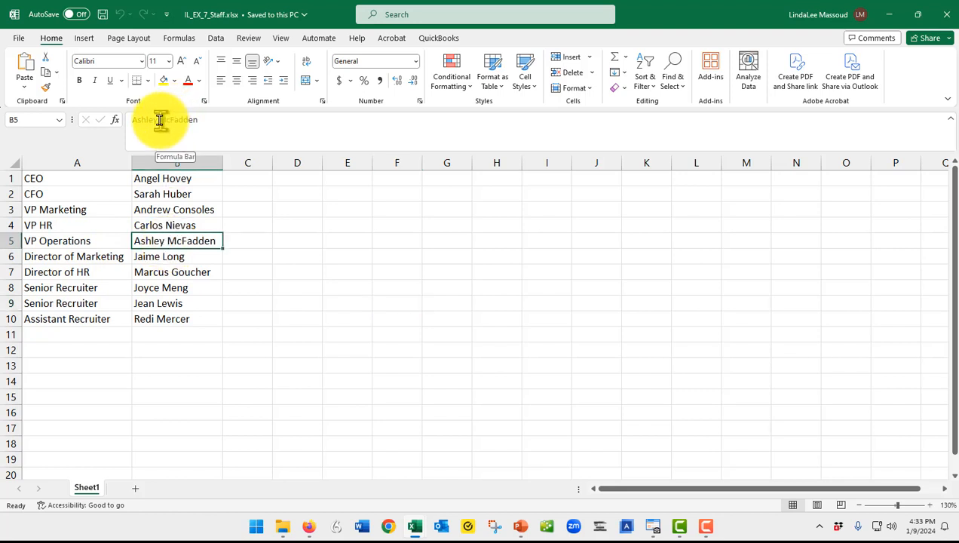
left_click_drag(160, 120, 214, 120)
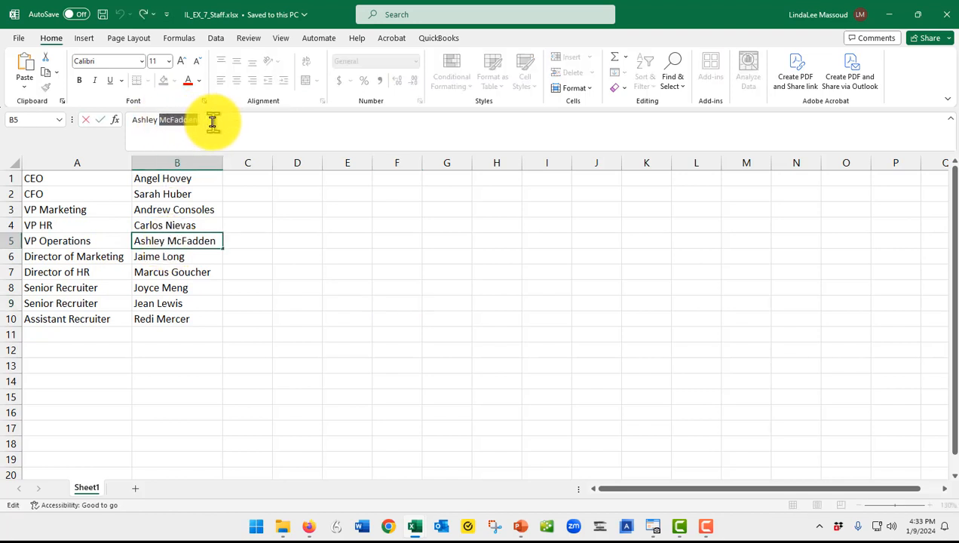
type("Elwell")
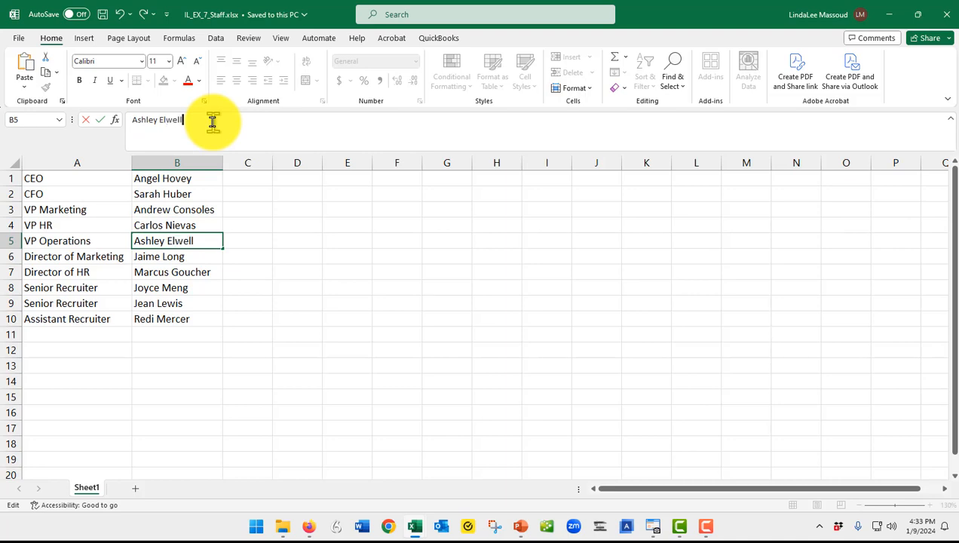
key("ctrl+Return")
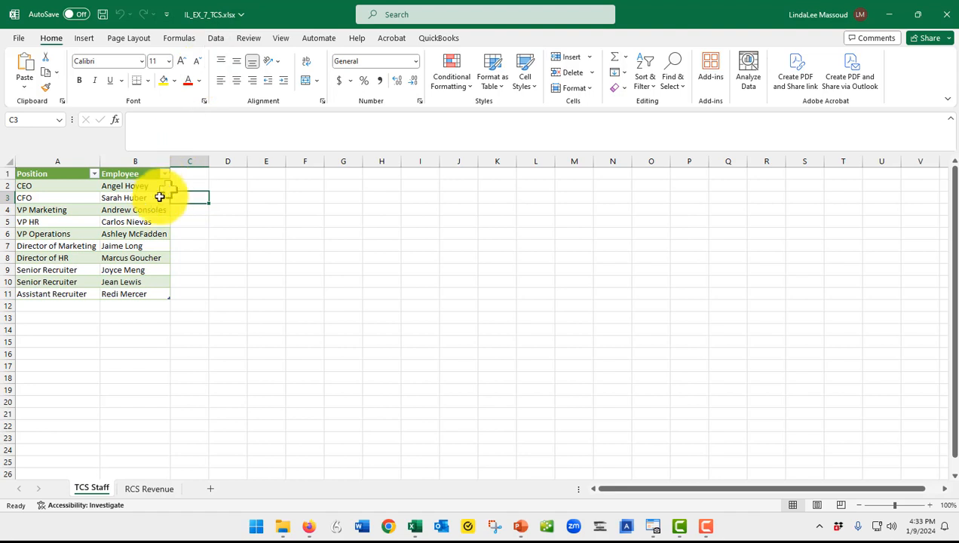
Refresh all linked data in IL_EX_7_TCS to bring in the edited staff record, and save the workbook
left_click(215, 39)
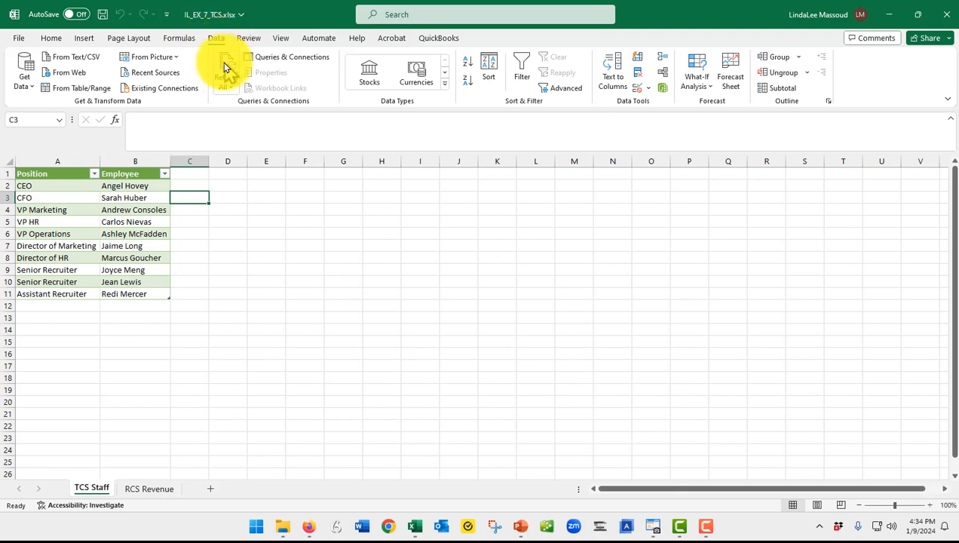
left_click(229, 89)
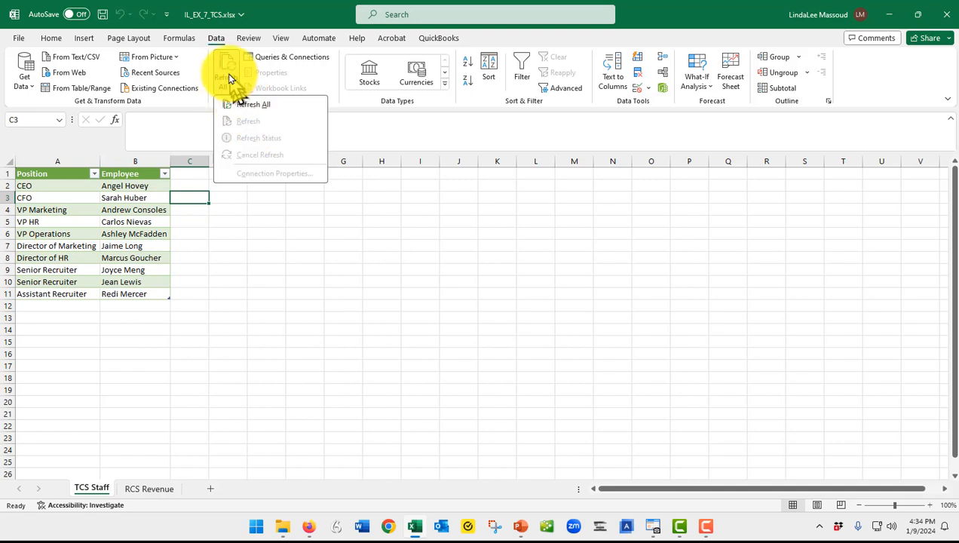
left_click(230, 69)
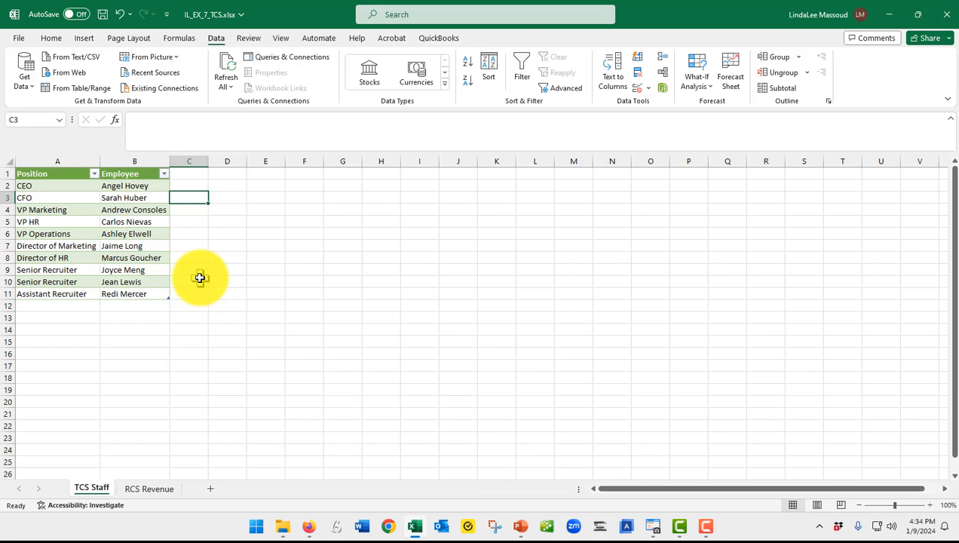
key("ctrl+s")
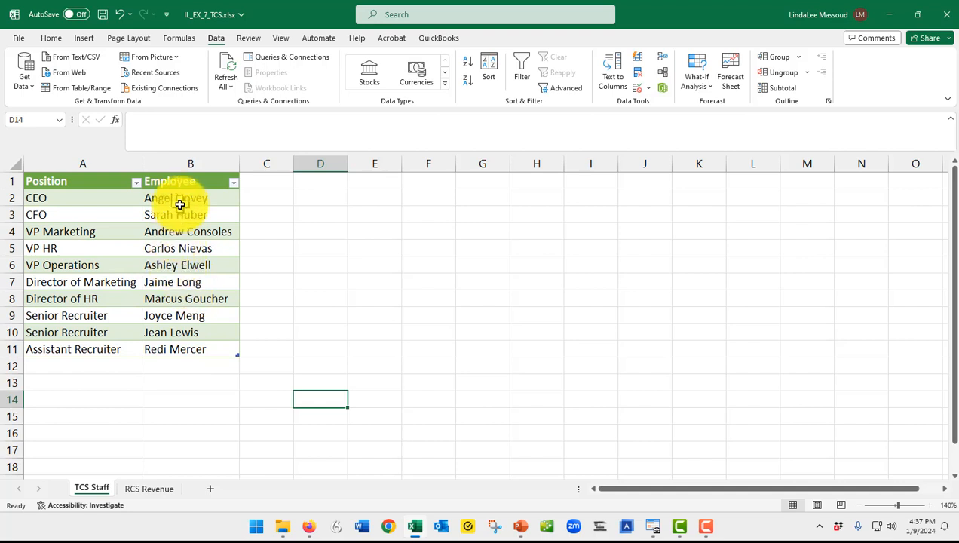
Split the Employee names in B2:B11 into separate columns with Text to Columns, as delimited data with Space added as a delimiter
left_click_drag(185, 199, 201, 348)
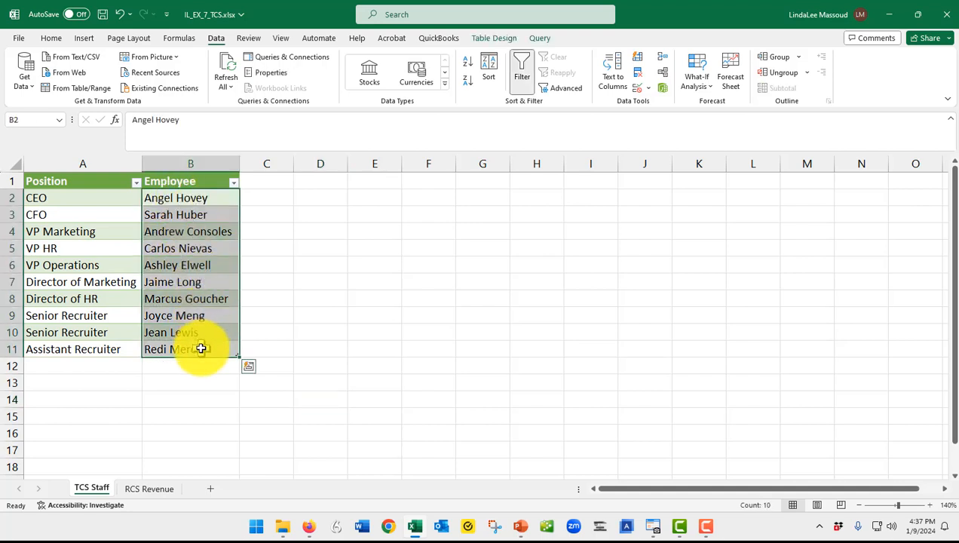
left_click(189, 398)
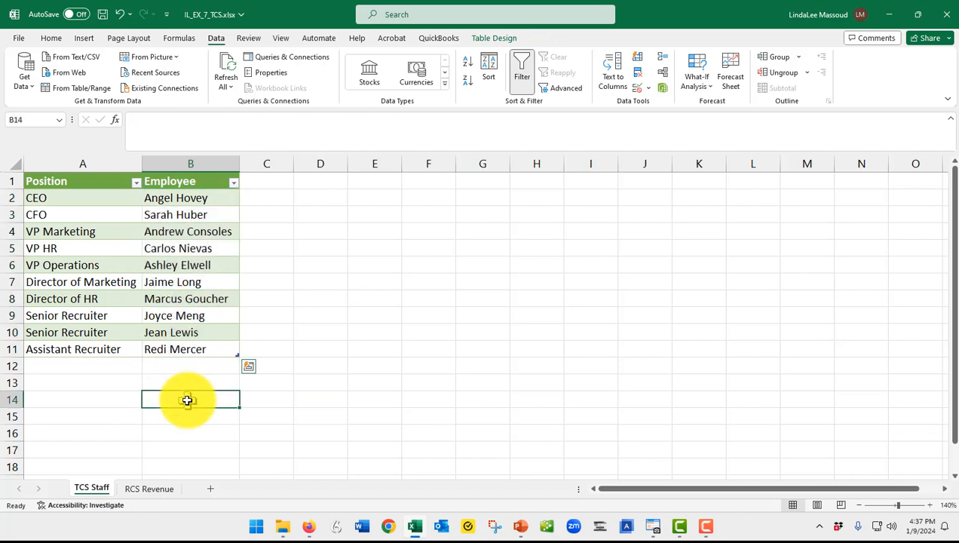
left_click(184, 199)
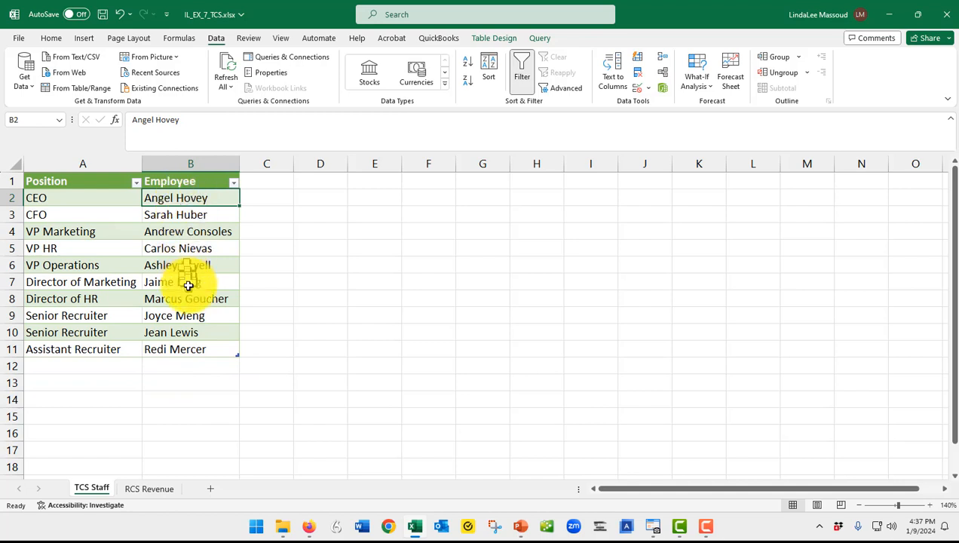
left_click(196, 355, "shift")
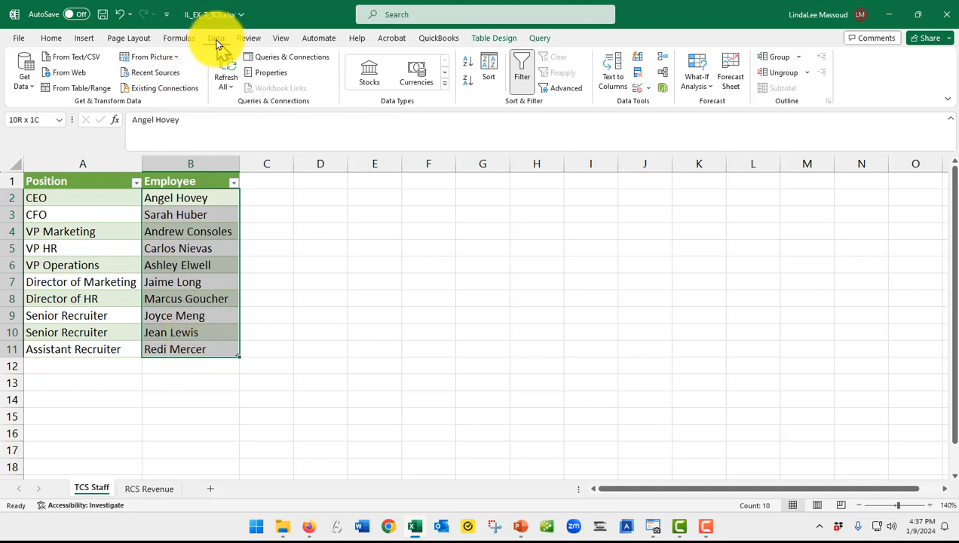
left_click(613, 70)
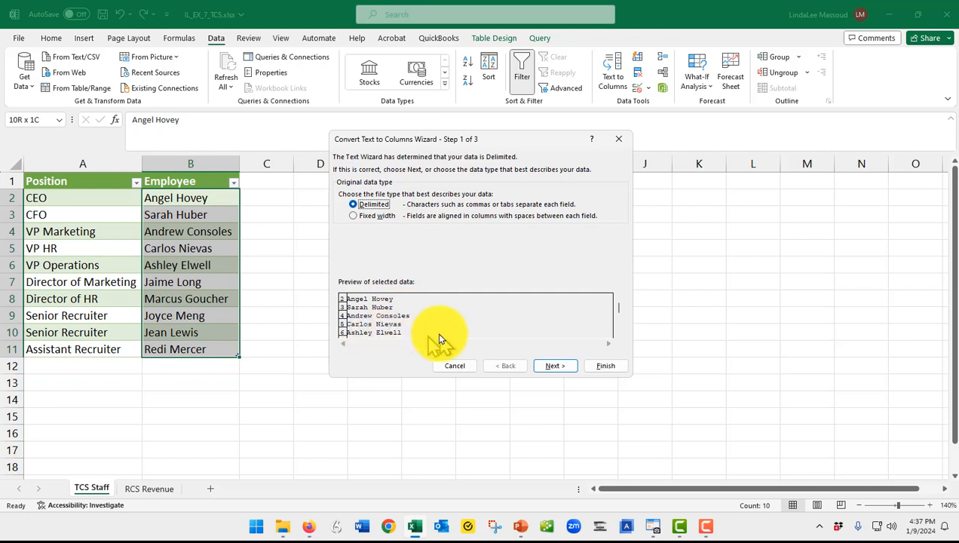
left_click(556, 366)
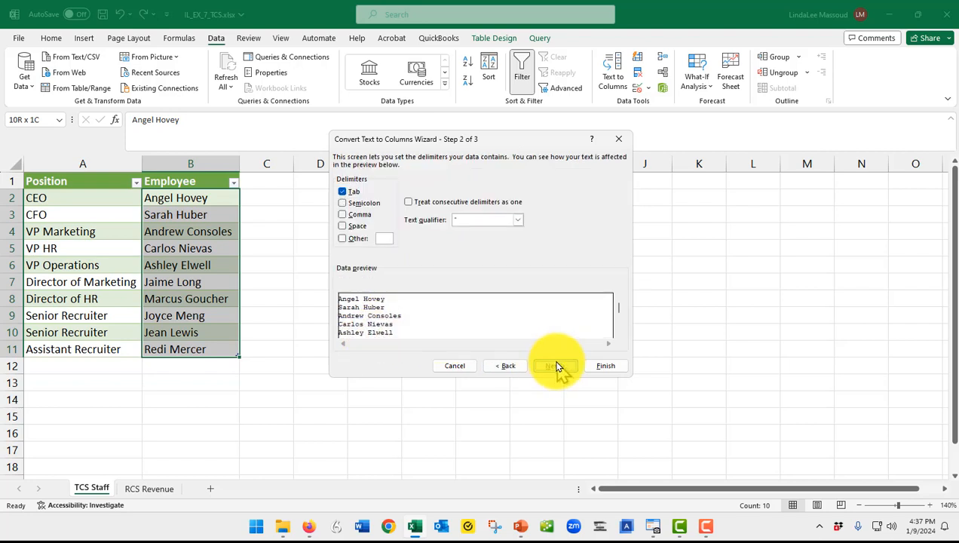
left_click(355, 192)
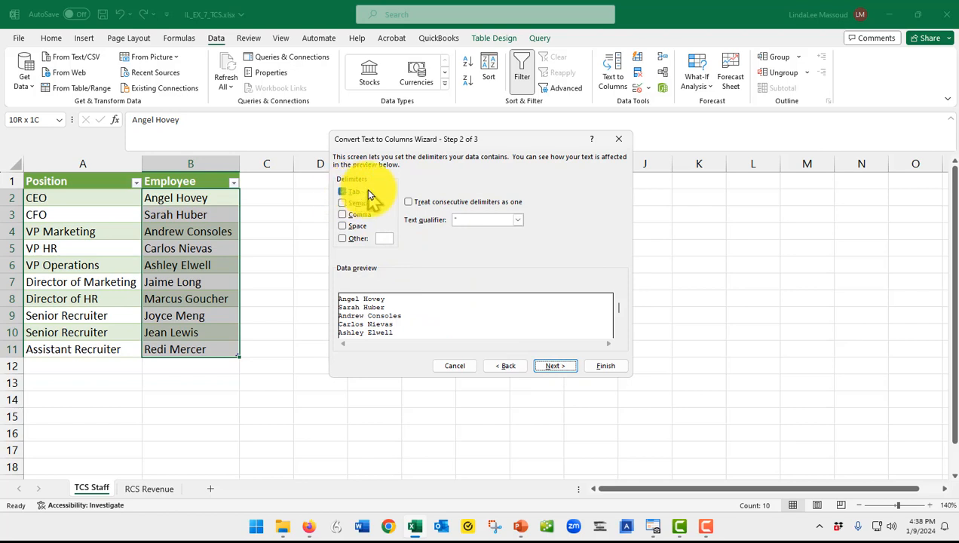
left_click(343, 227)
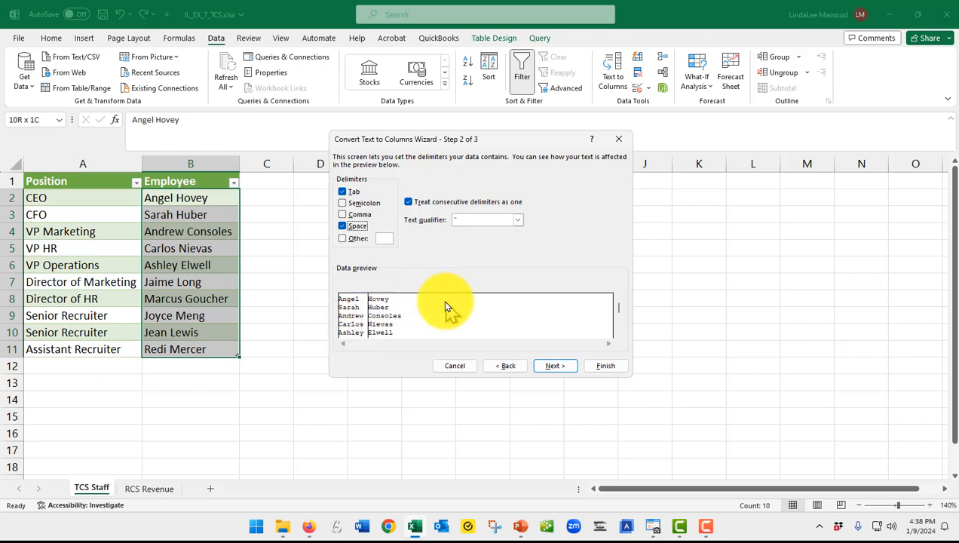
left_click(554, 367)
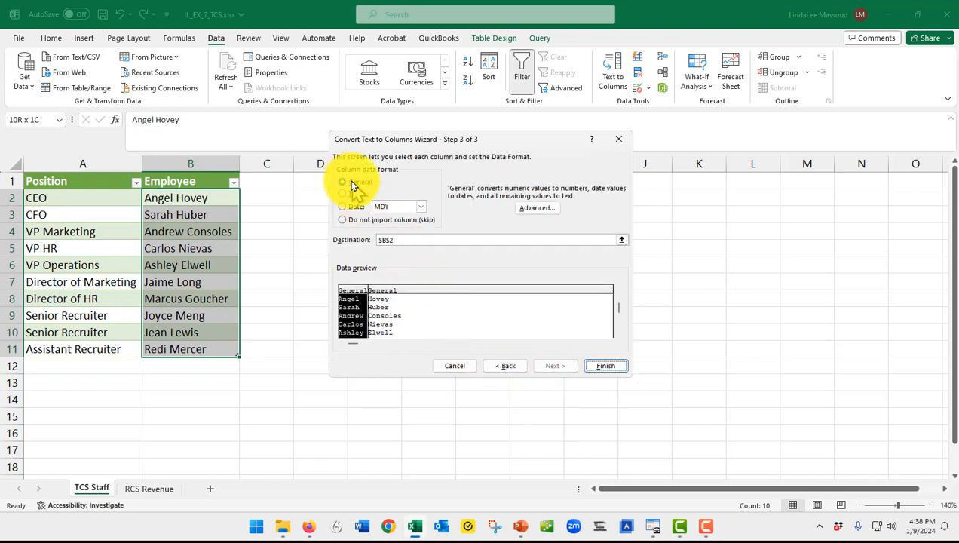
left_click(603, 365)
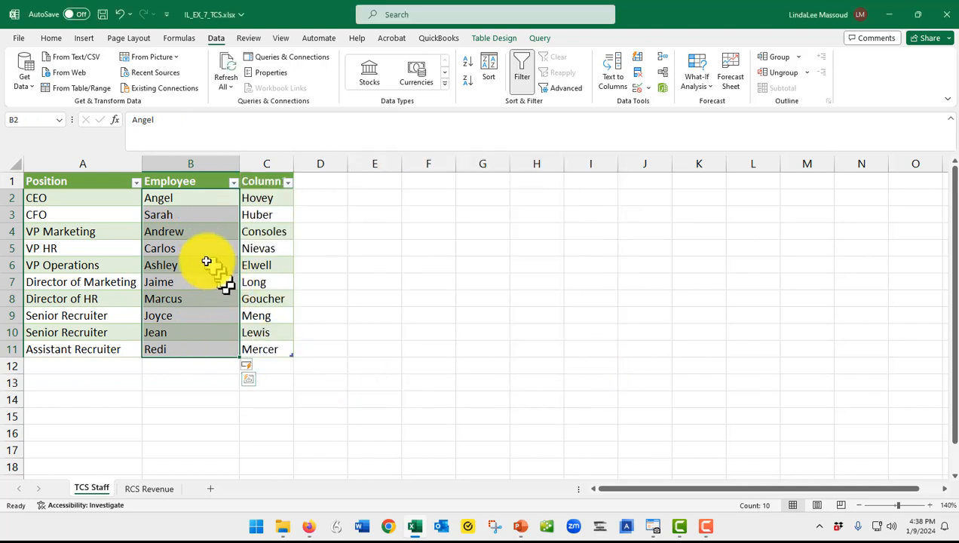